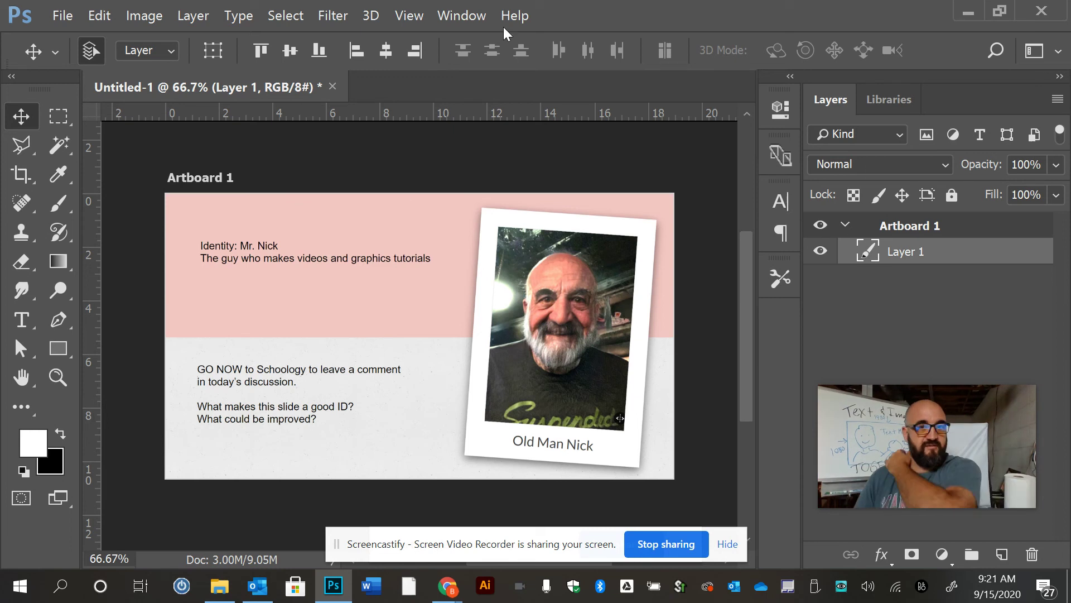
Look through the Window and Edit menus, ending in the File menu with New highlighted.
click(456, 13)
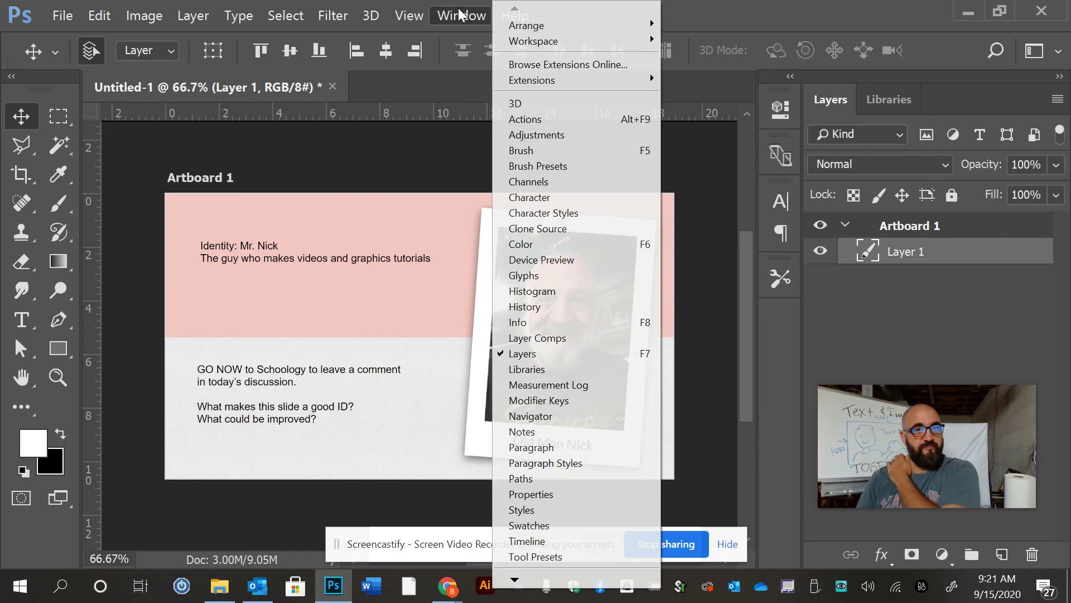
click(471, 15)
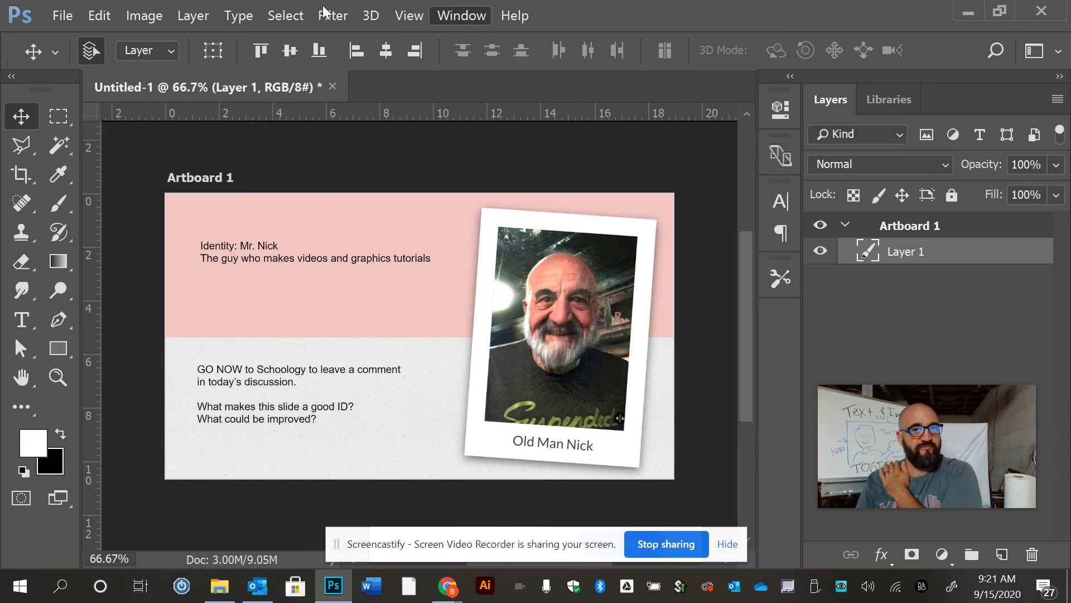
click(92, 15)
mouse_move(49, 14)
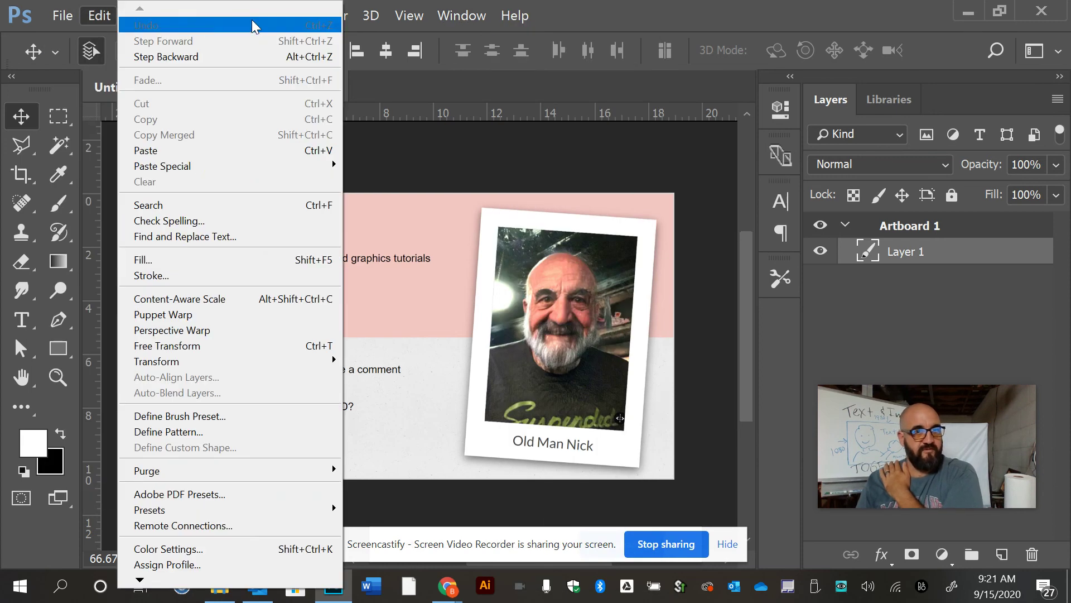
mouse_move(365, 16)
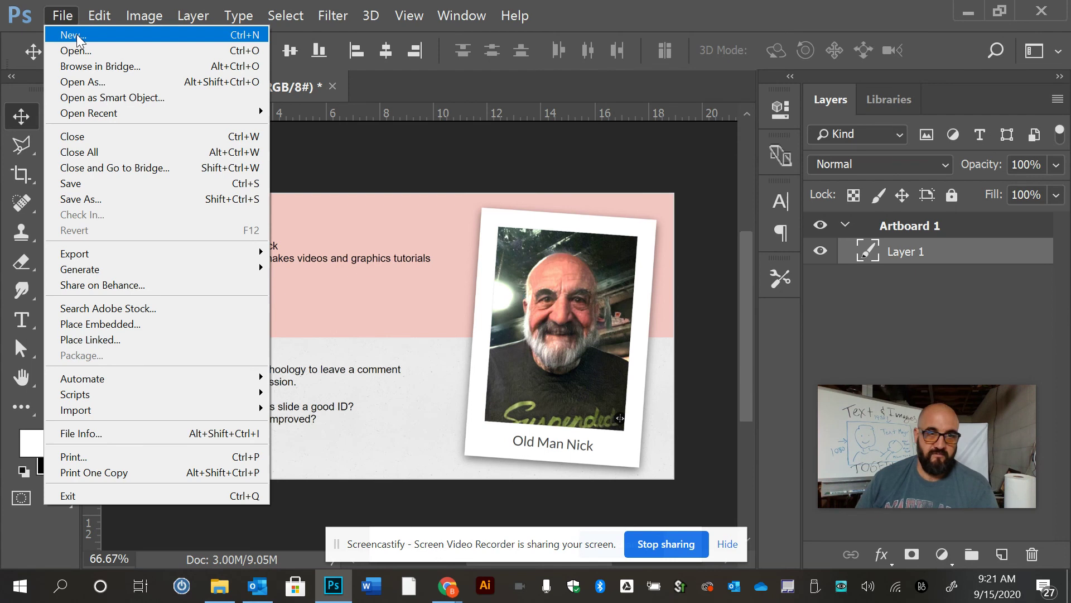
Create a blank 3 x 2 inch, 300 ppi document from the Photo tab's landscape preset.
click(77, 37)
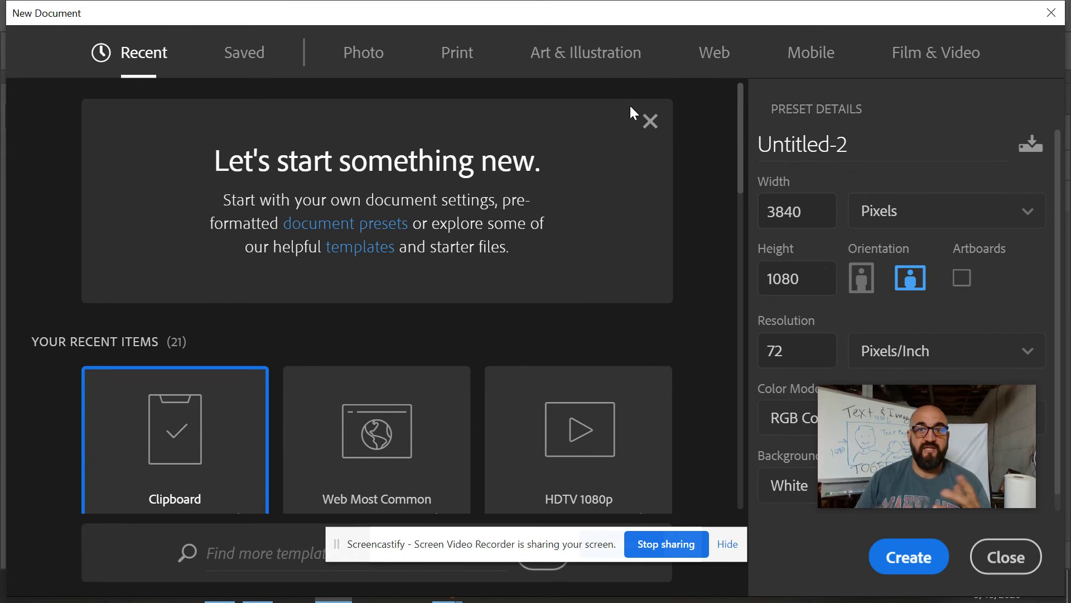
click(929, 55)
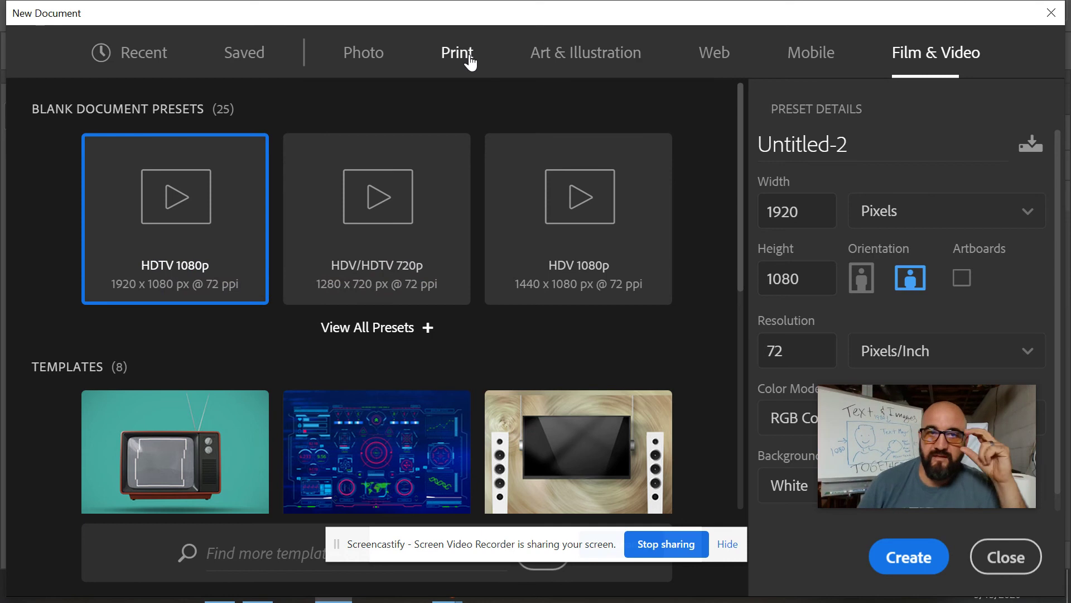
click(380, 62)
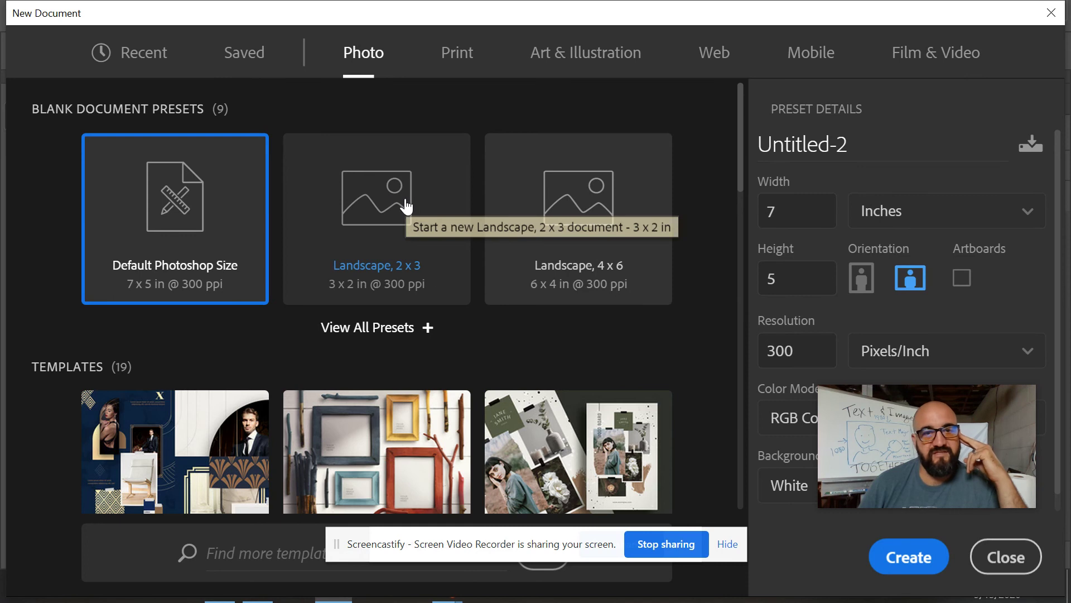
click(366, 196)
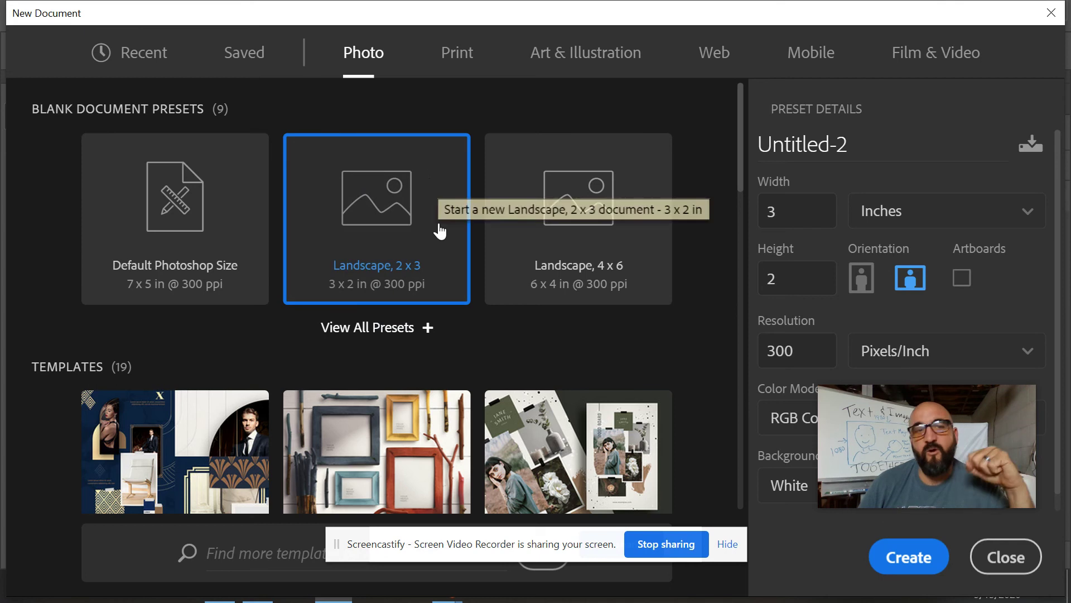
click(905, 559)
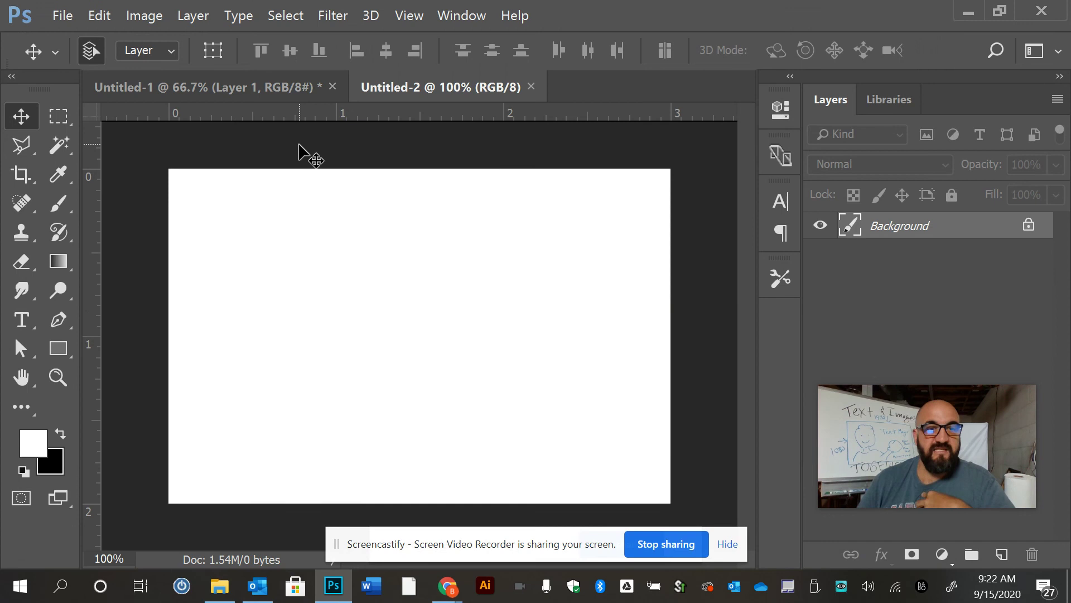
Switch between the Untitled-2 and Untitled-1 tabs, finishing on the Untitled-1 artboard.
click(160, 88)
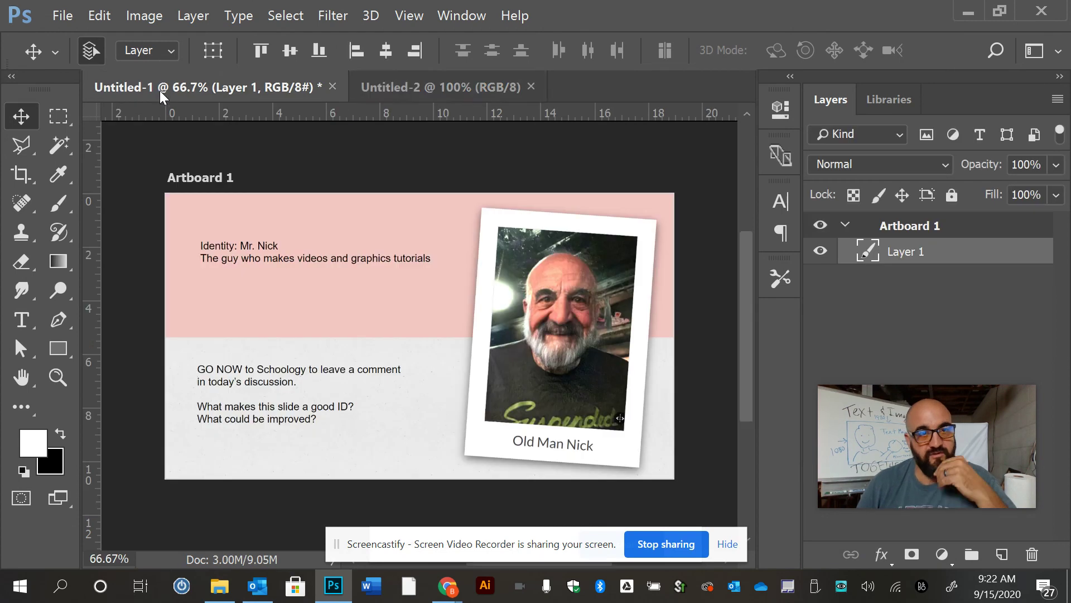
click(451, 93)
click(321, 101)
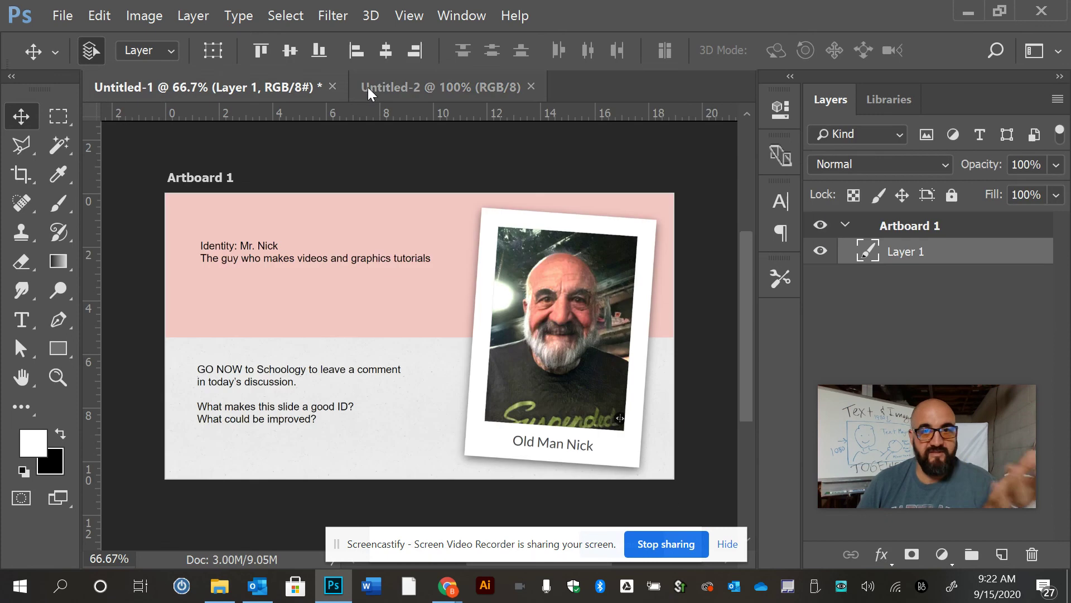
click(410, 88)
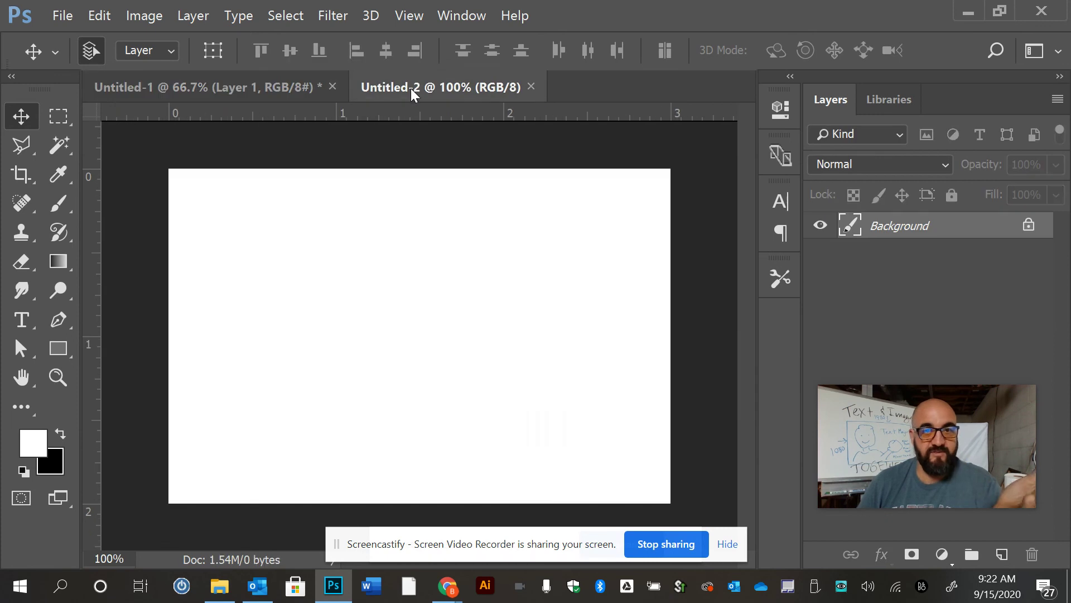
click(236, 89)
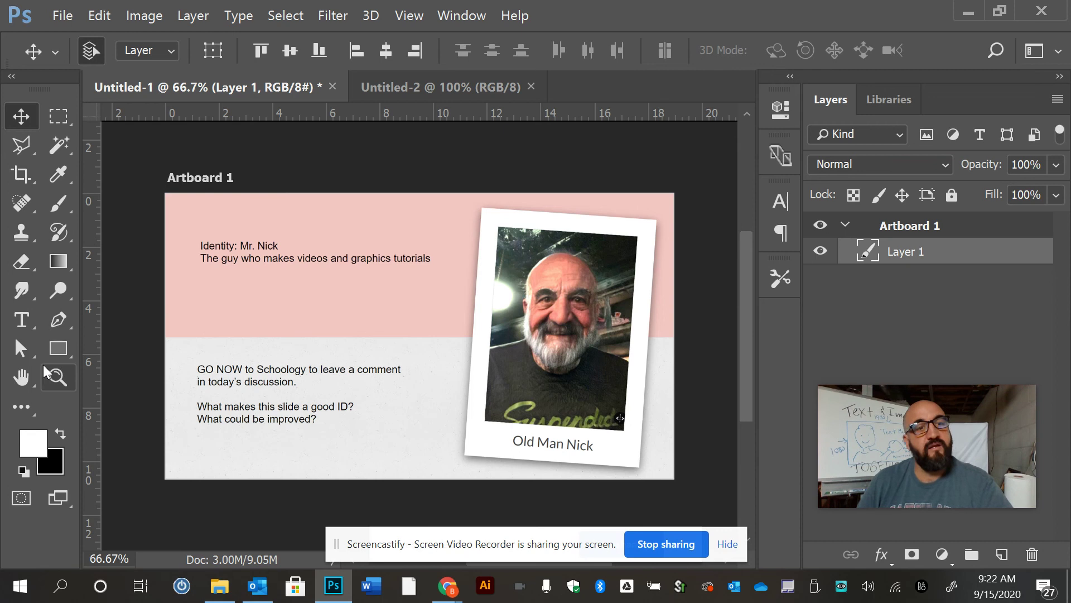
click(58, 435)
click(60, 434)
click(60, 434)
click(62, 434)
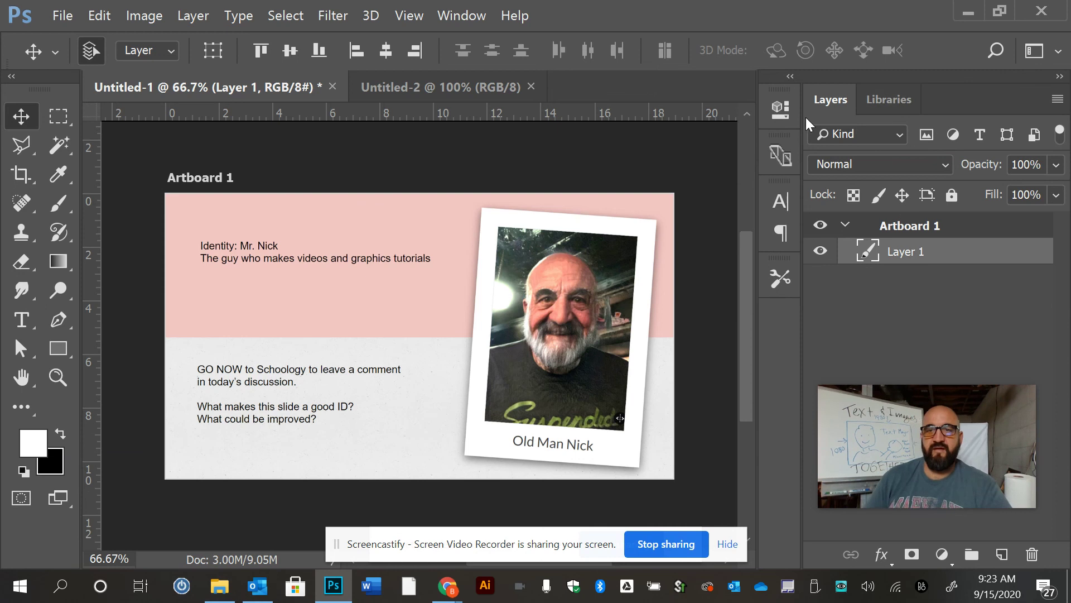
click(781, 202)
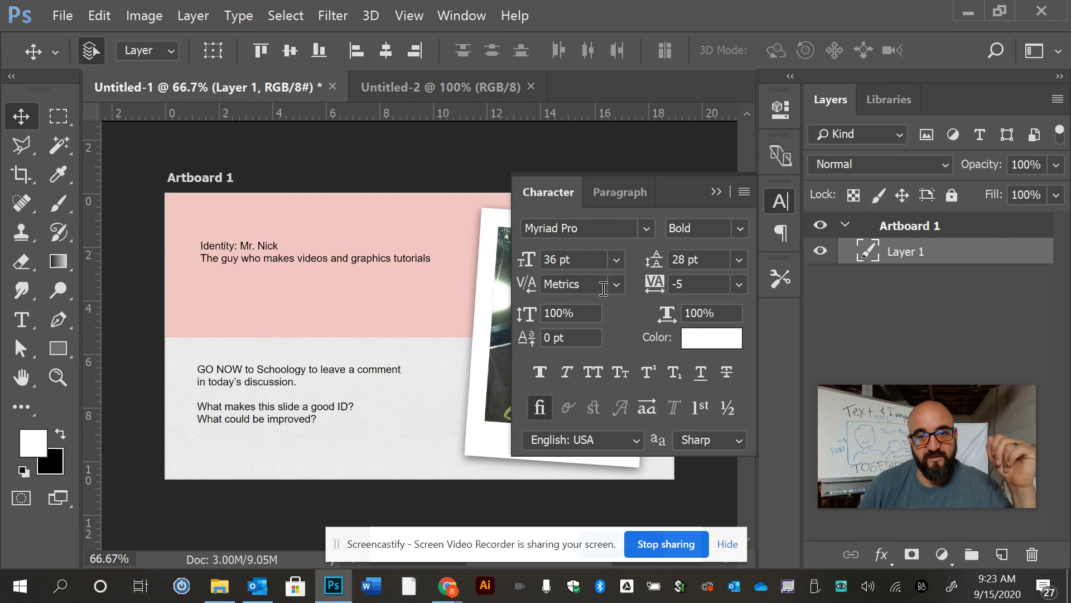
click(782, 200)
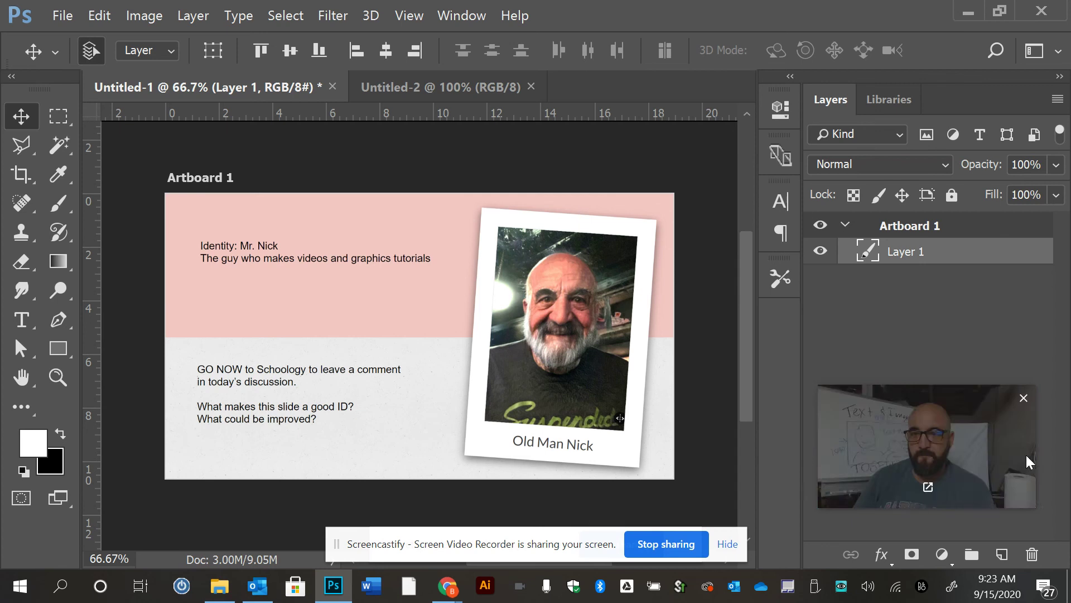
Add a new Layer 2 and hide Layer 1, leaving the artboard plain white.
click(1003, 556)
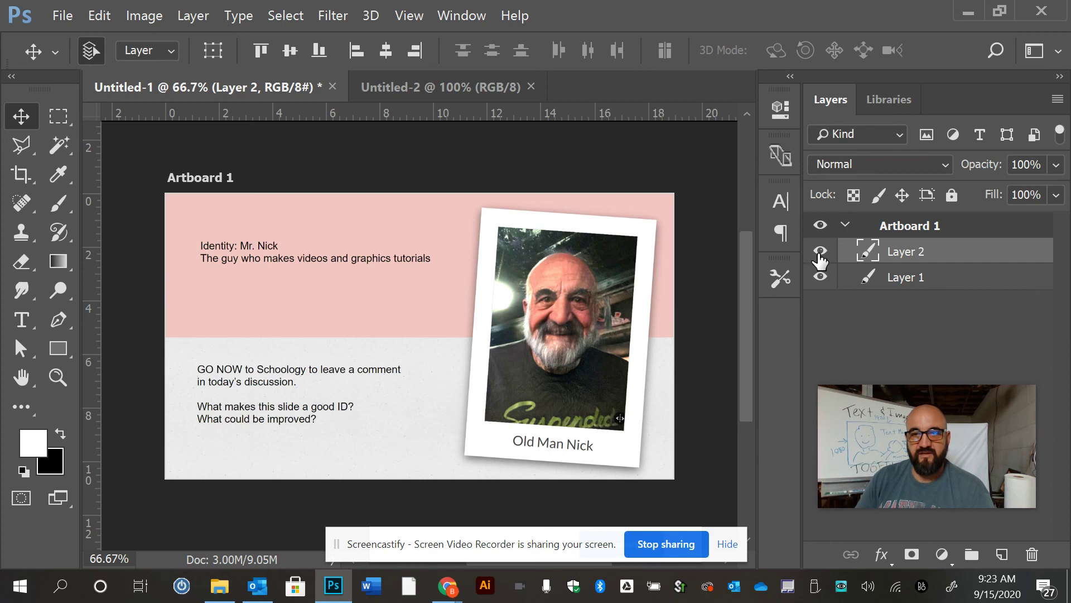
click(928, 281)
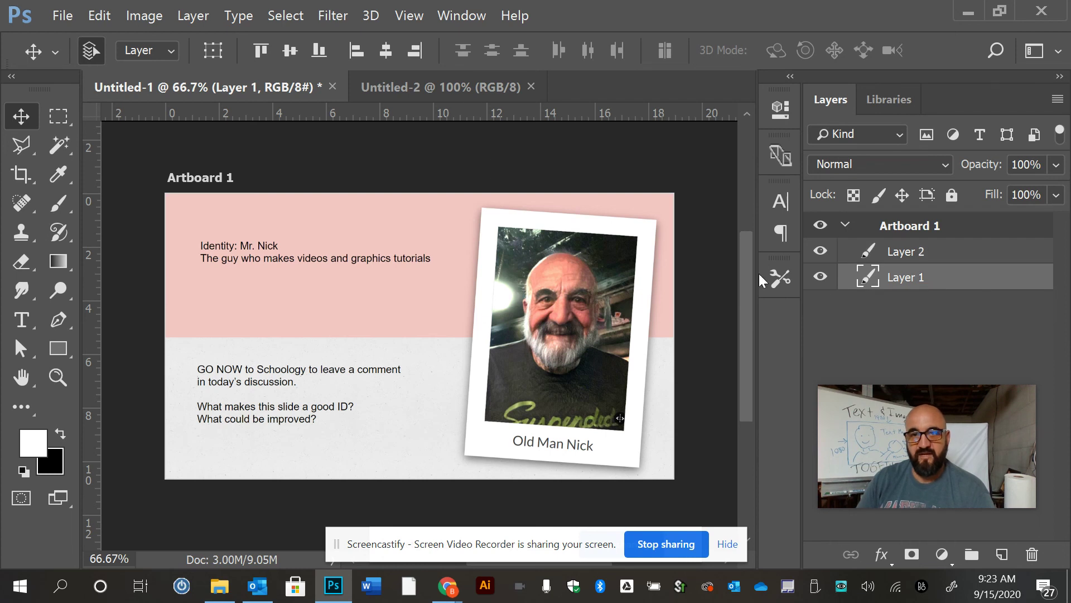
click(819, 277)
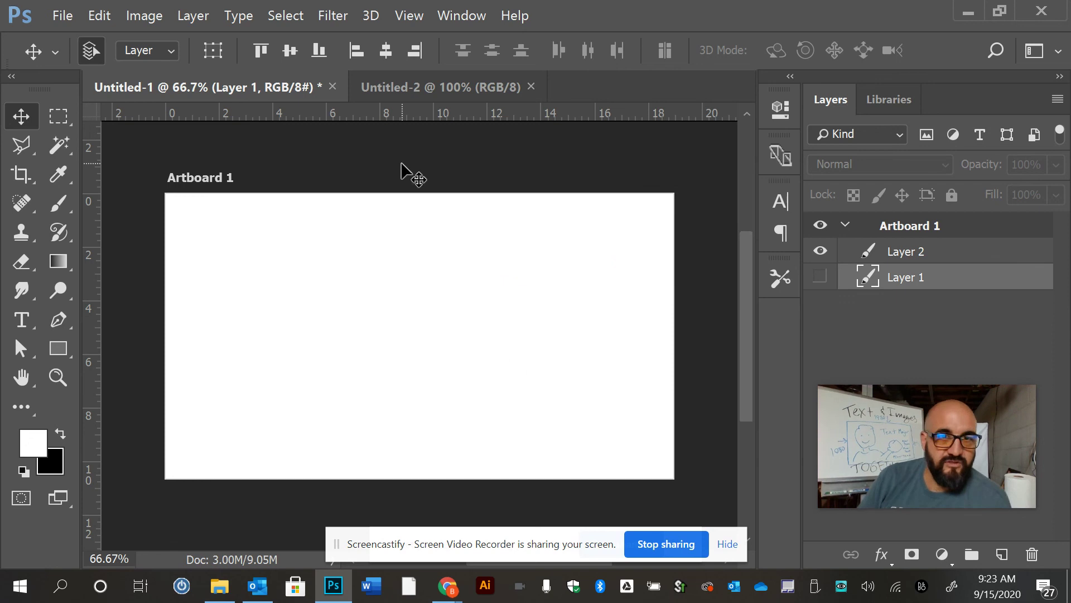
Select Layer 2 and turn Layer 1's visibility back on after a quick comparison.
click(420, 13)
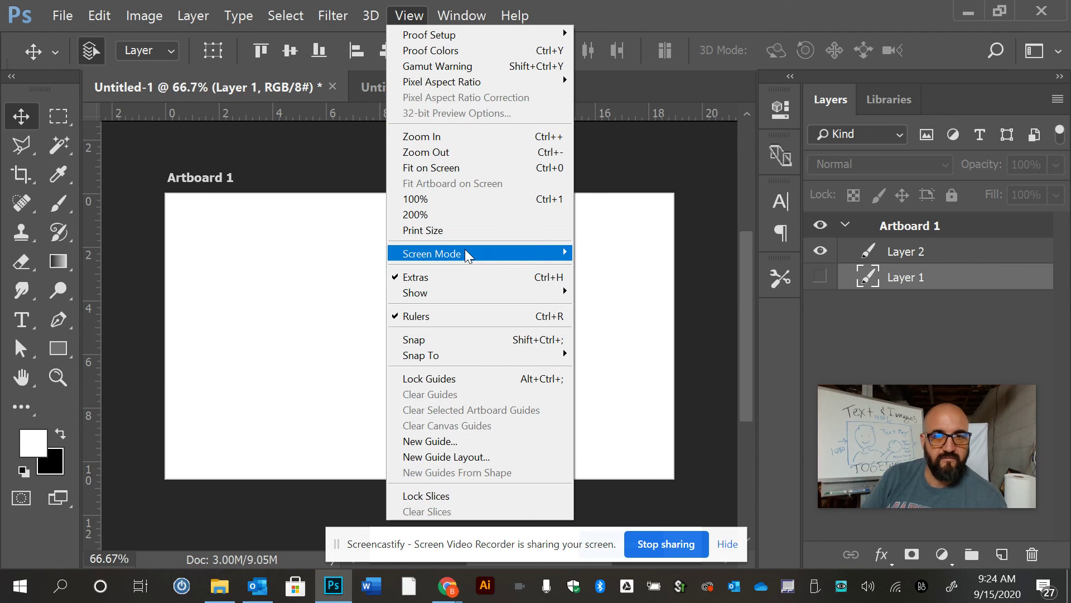
click(419, 14)
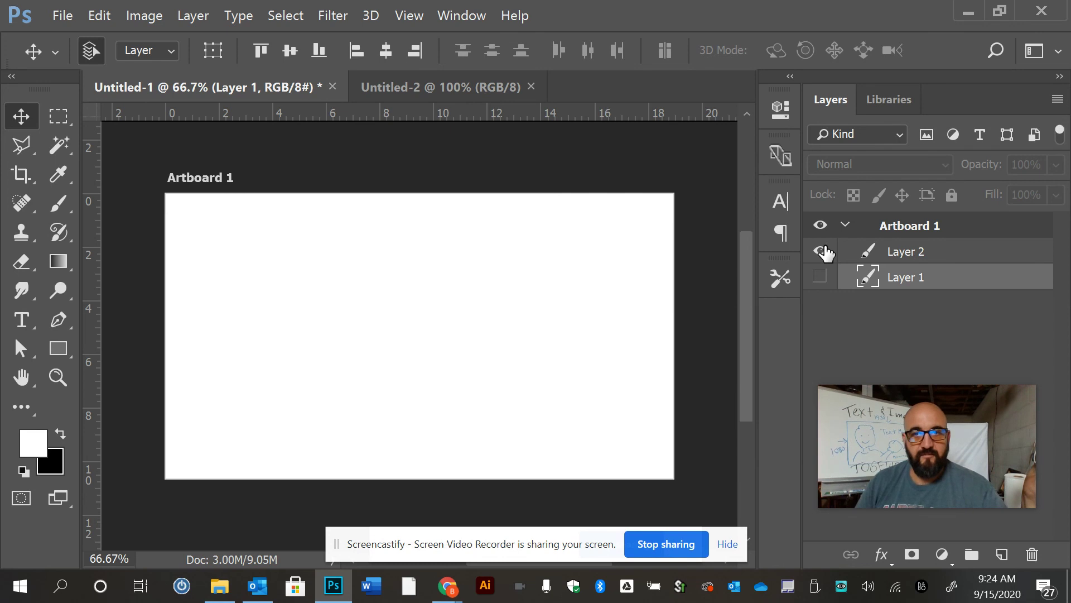
click(939, 249)
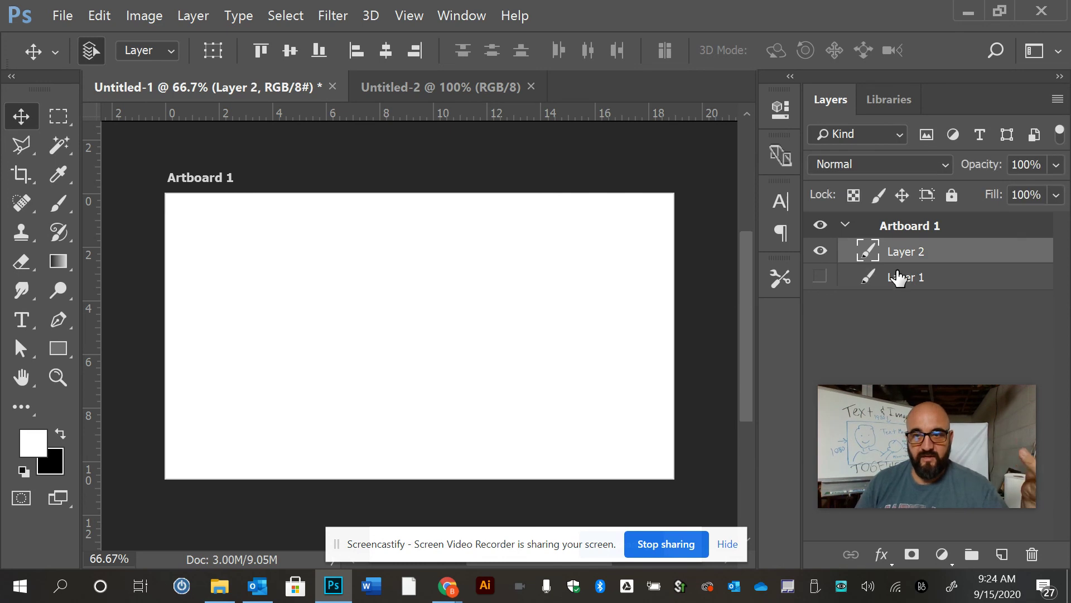
click(821, 277)
click(826, 278)
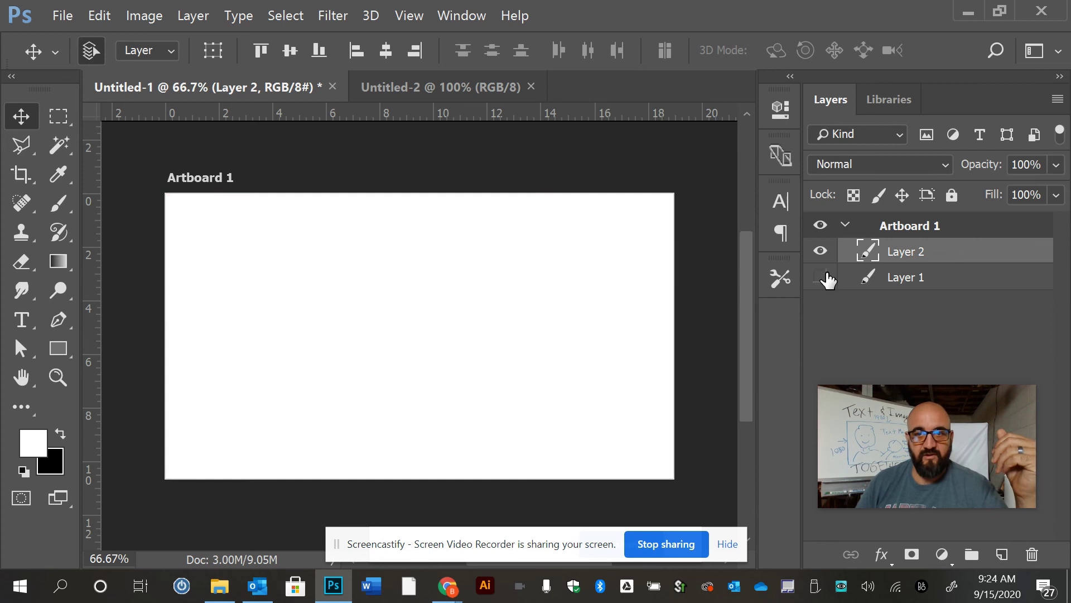
click(826, 277)
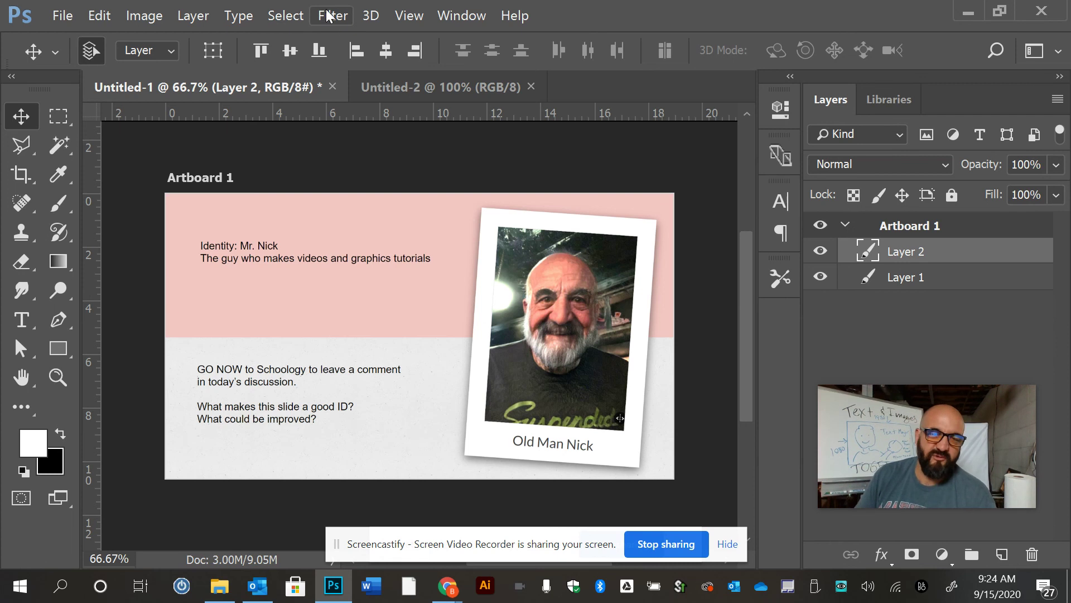
Drag the Layer 1 slide content slightly left with the Move tool.
click(280, 15)
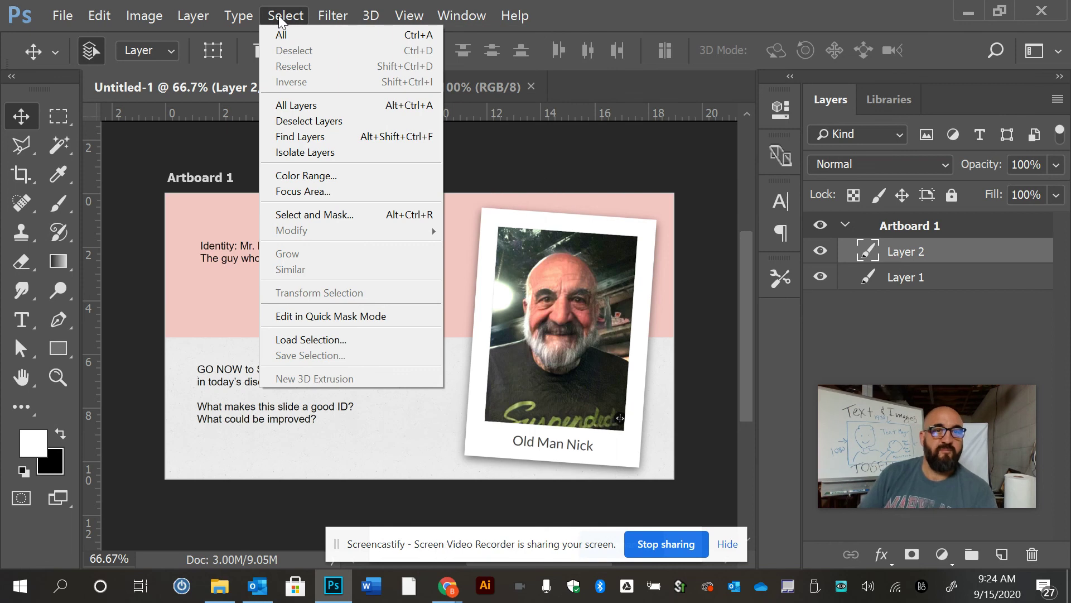
mouse_move(196, 16)
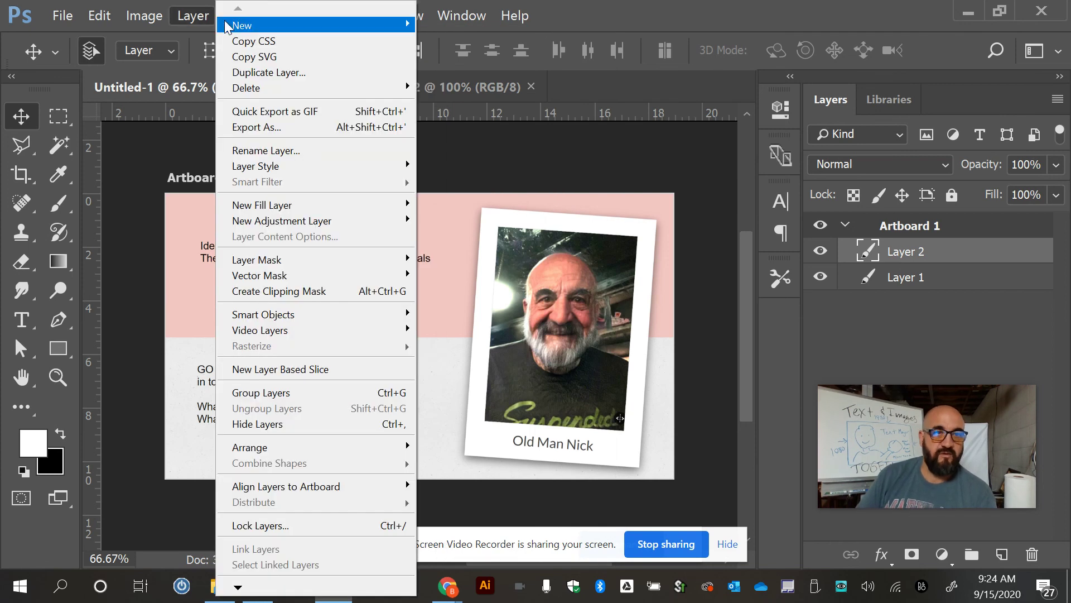
mouse_move(117, 15)
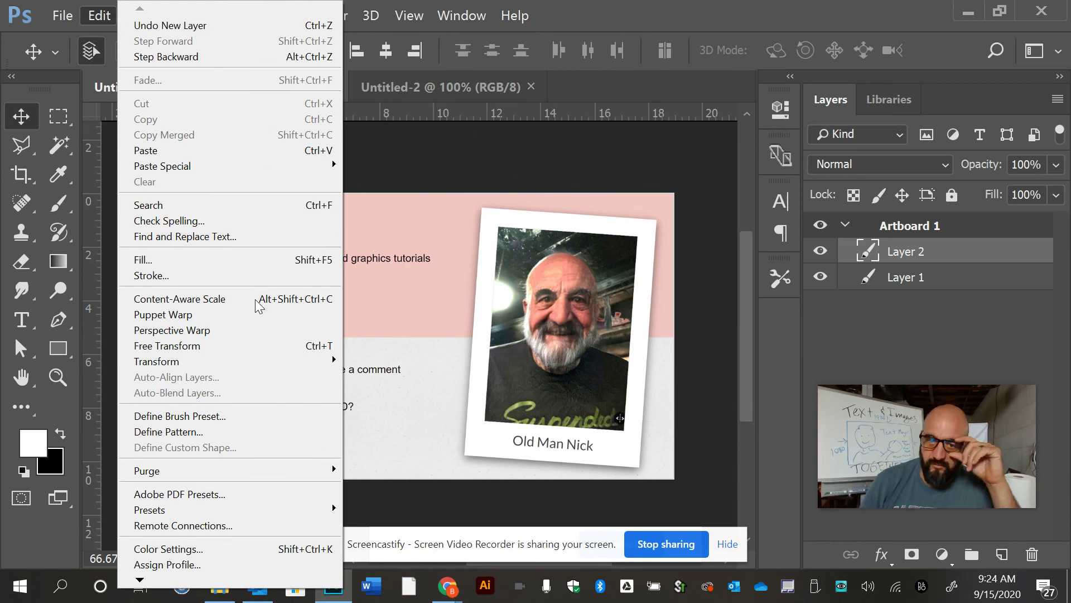
click(551, 156)
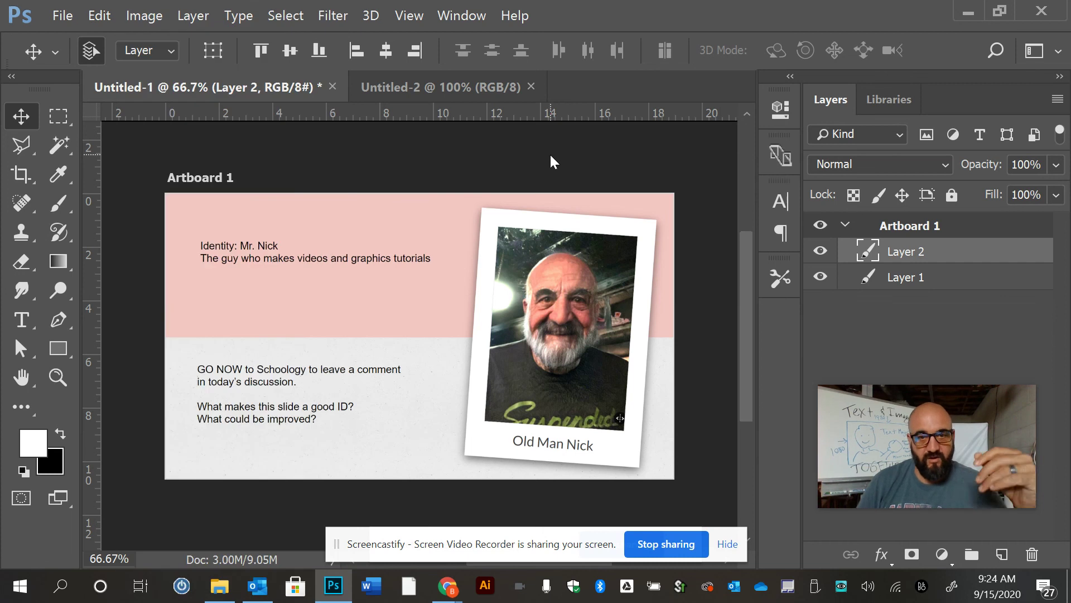
mouse_move(446, 302)
mouse_down()
mouse_move(305, 267)
mouse_move(475, 300)
mouse_move(598, 284)
mouse_move(334, 345)
mouse_move(337, 326)
mouse_move(536, 300)
mouse_move(452, 303)
mouse_move(460, 299)
mouse_up()
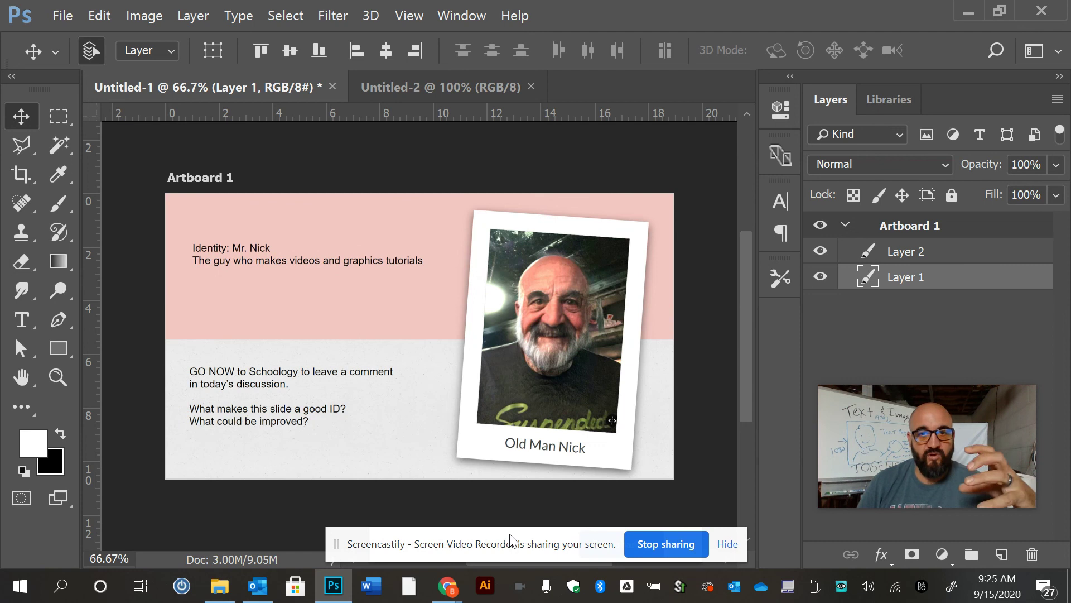
Select the tilted photo frame's four corners with the Polygonal Lasso and cut the photo out.
alt+click(22, 146)
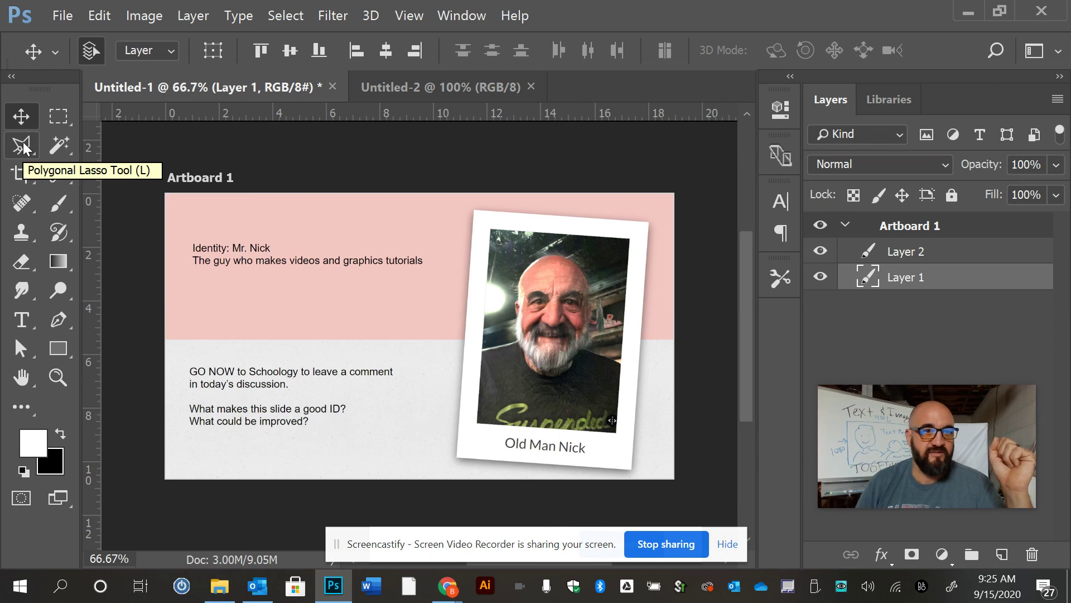
click(22, 145)
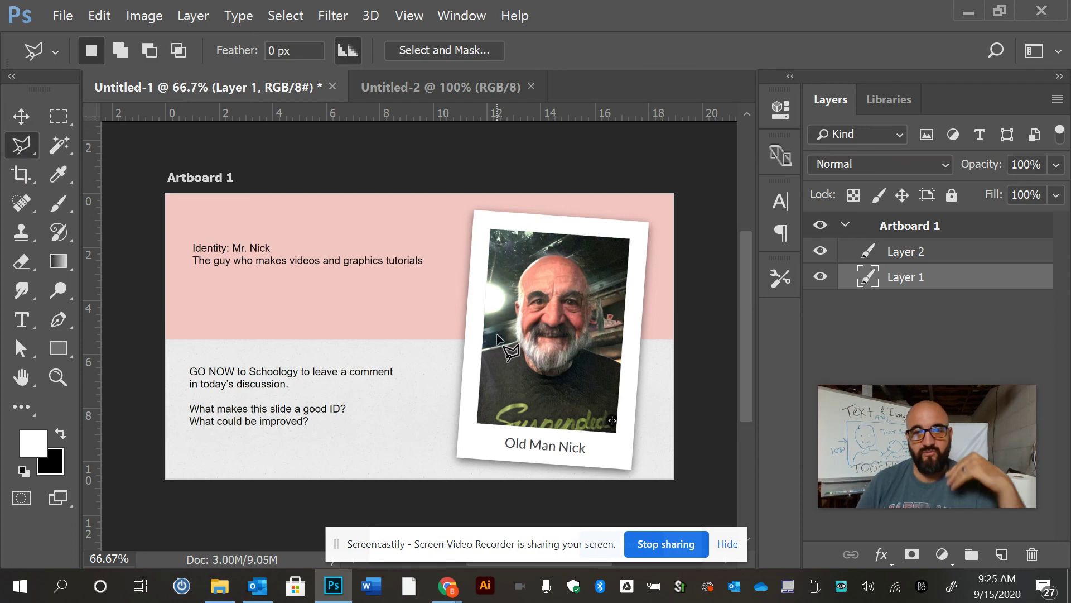
click(460, 450)
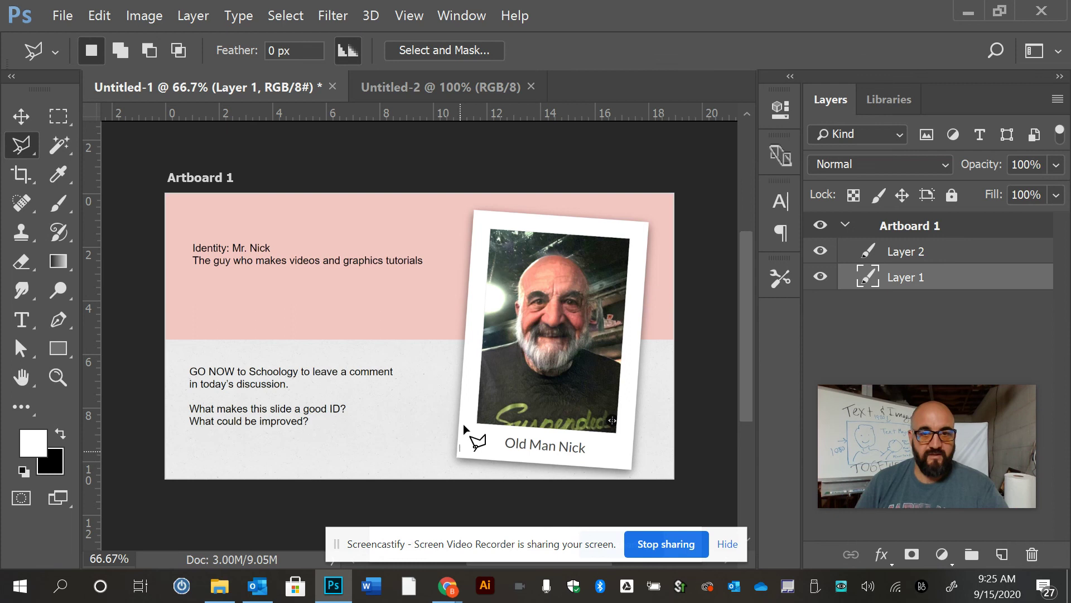
click(475, 211)
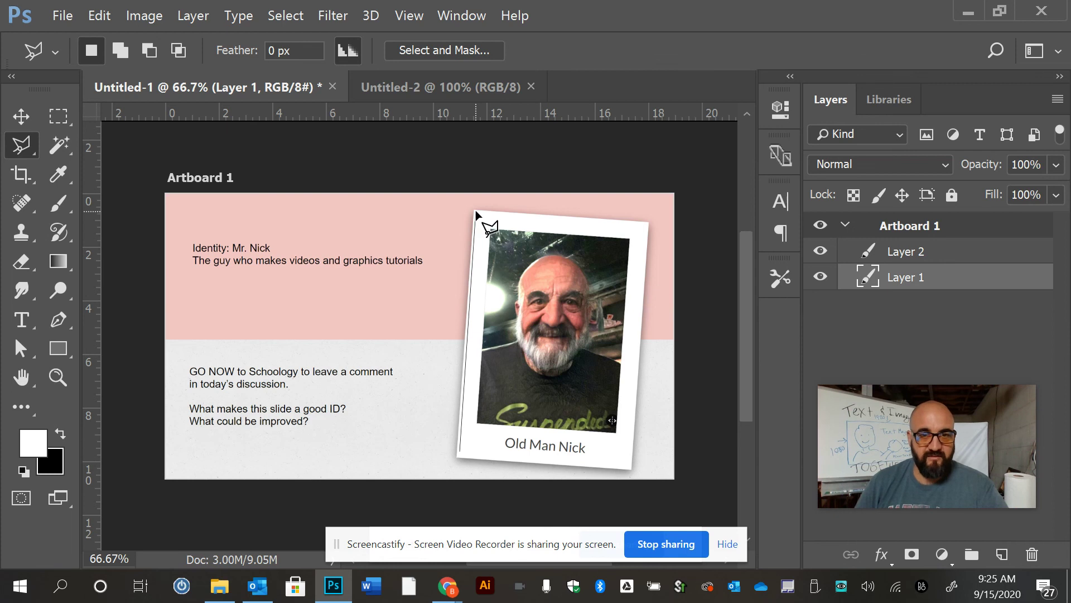
click(645, 222)
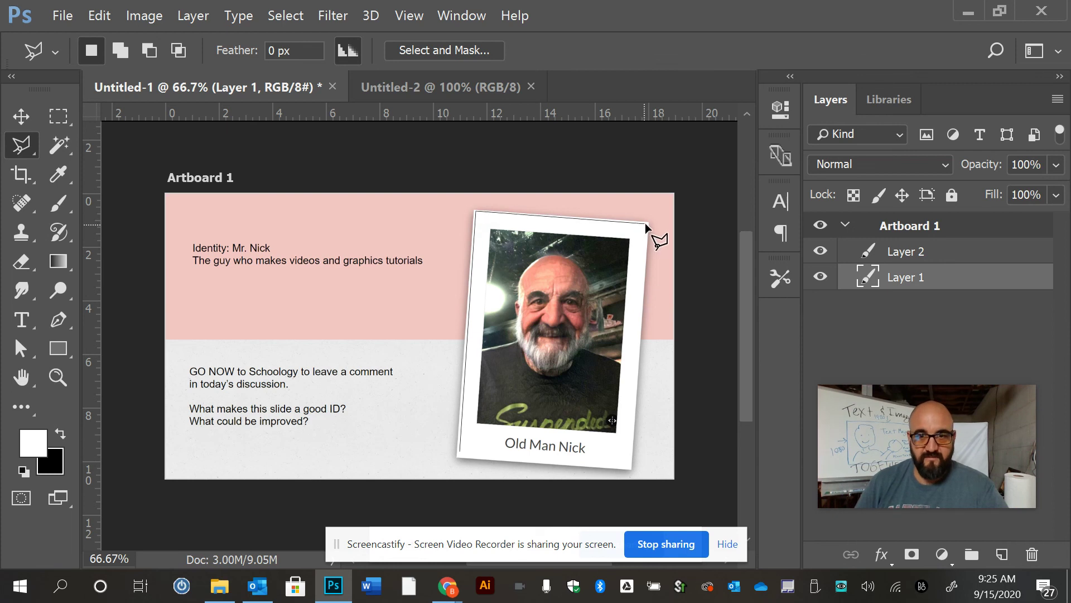
click(630, 468)
click(460, 454)
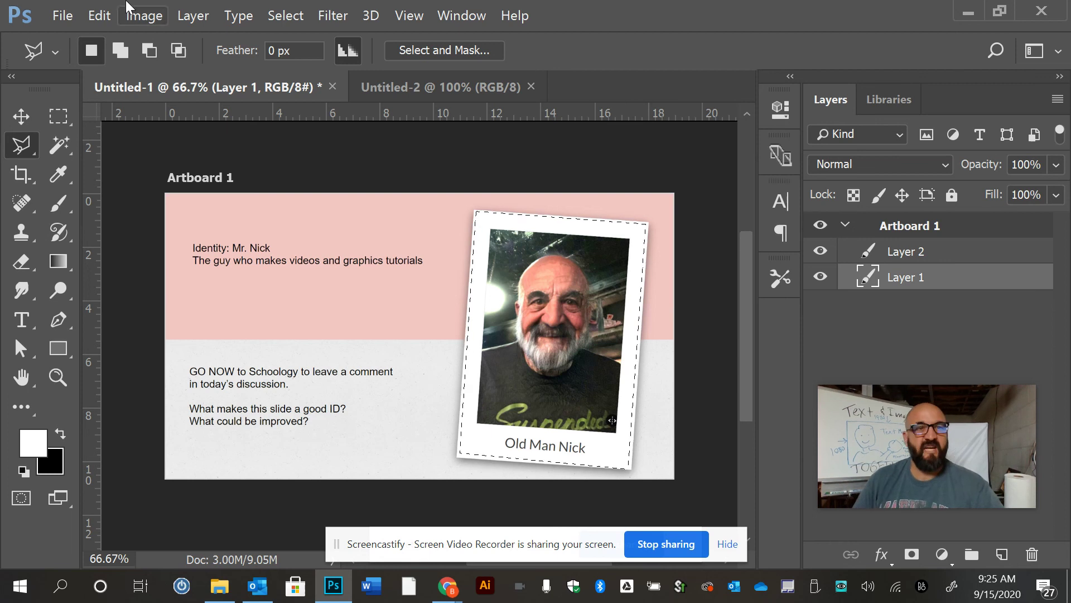
click(98, 16)
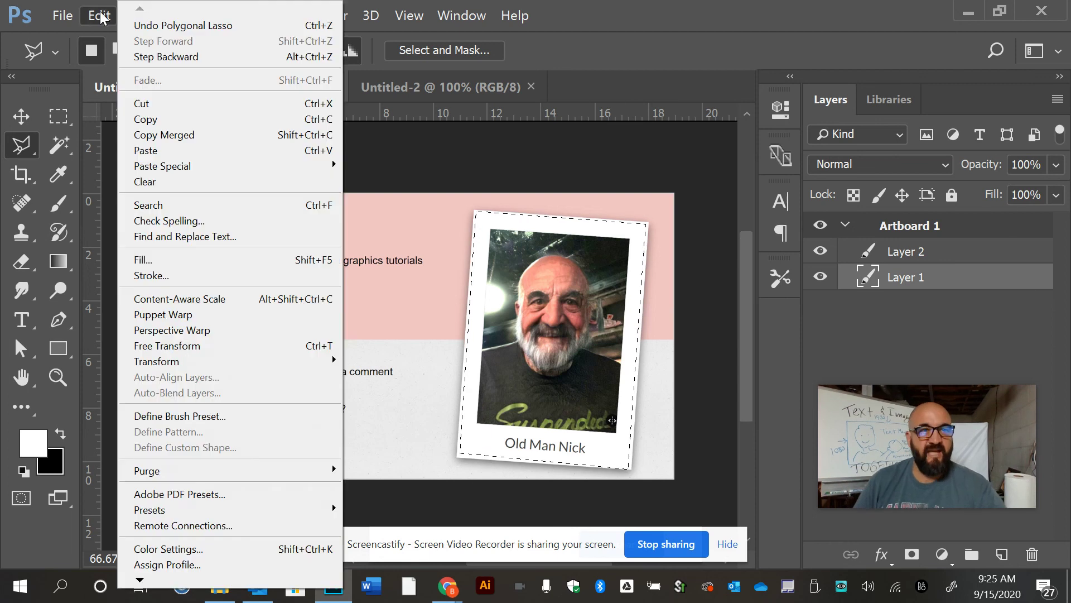
click(165, 103)
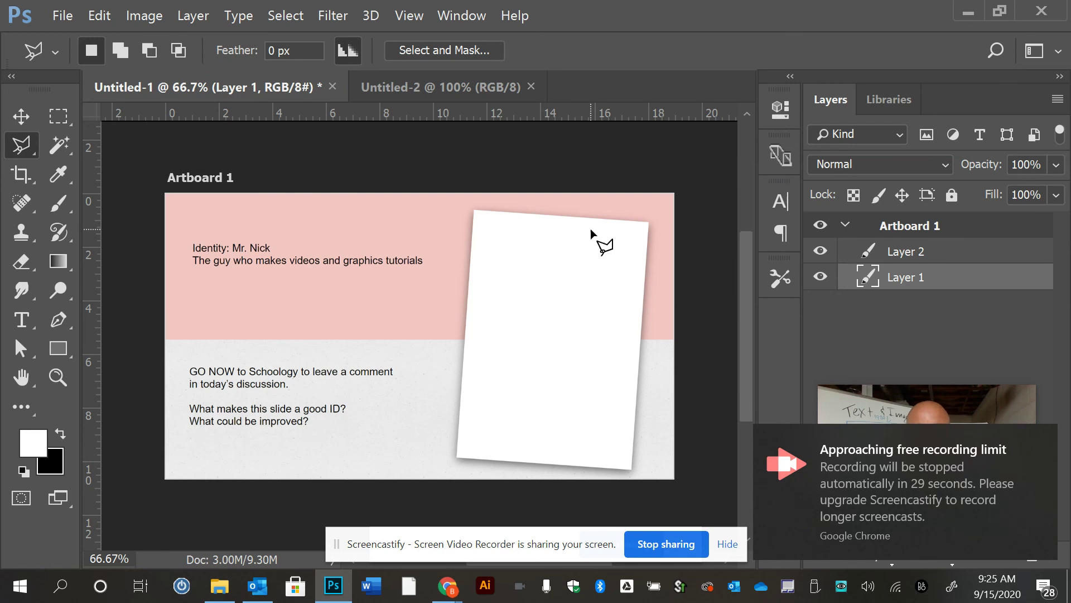
Paste the photo onto Layer 2, move Layer 2 below Layer 1, and position it behind the frame.
click(973, 252)
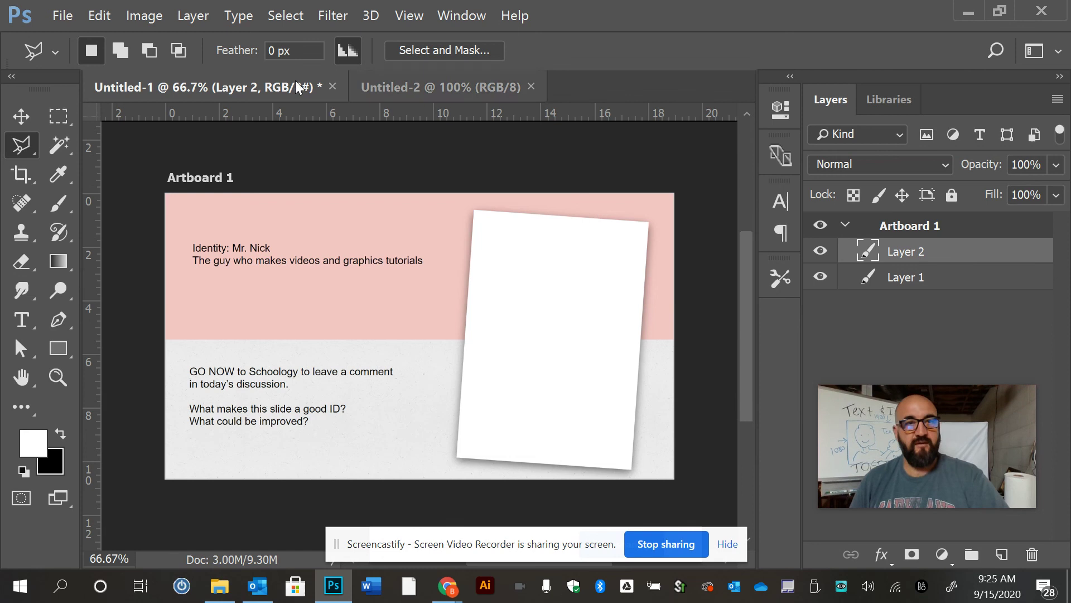
key(ctrl+z)
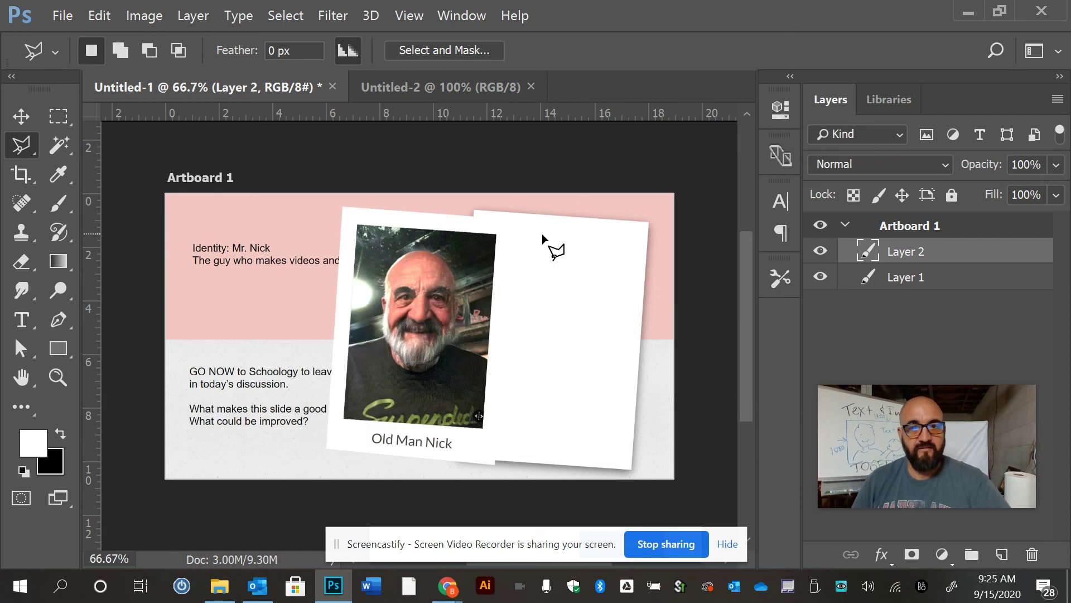
click(29, 119)
drag(423, 302, 459, 296)
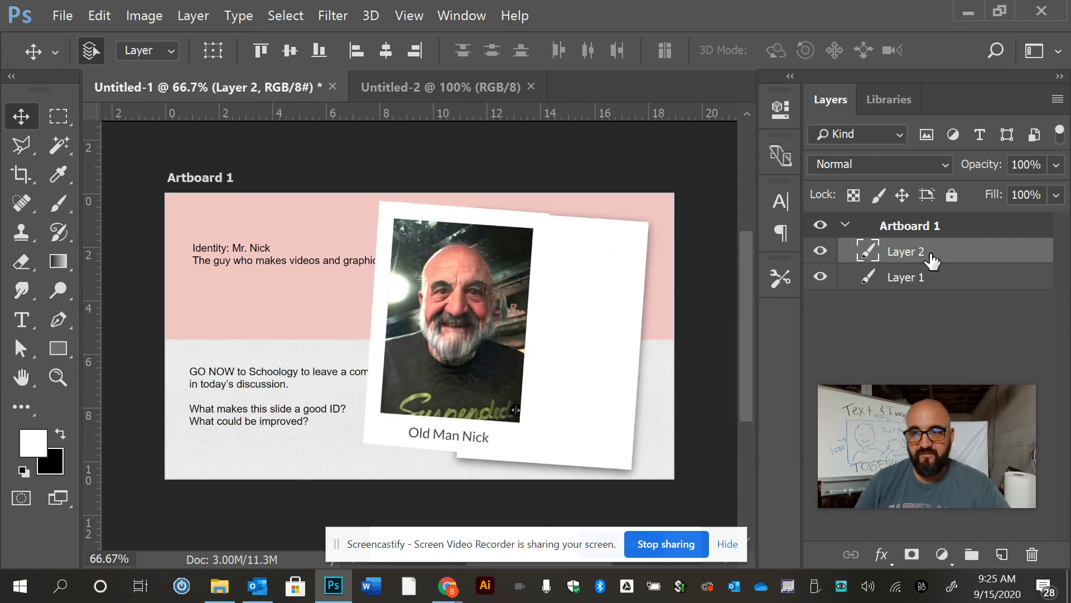
drag(932, 260, 910, 252)
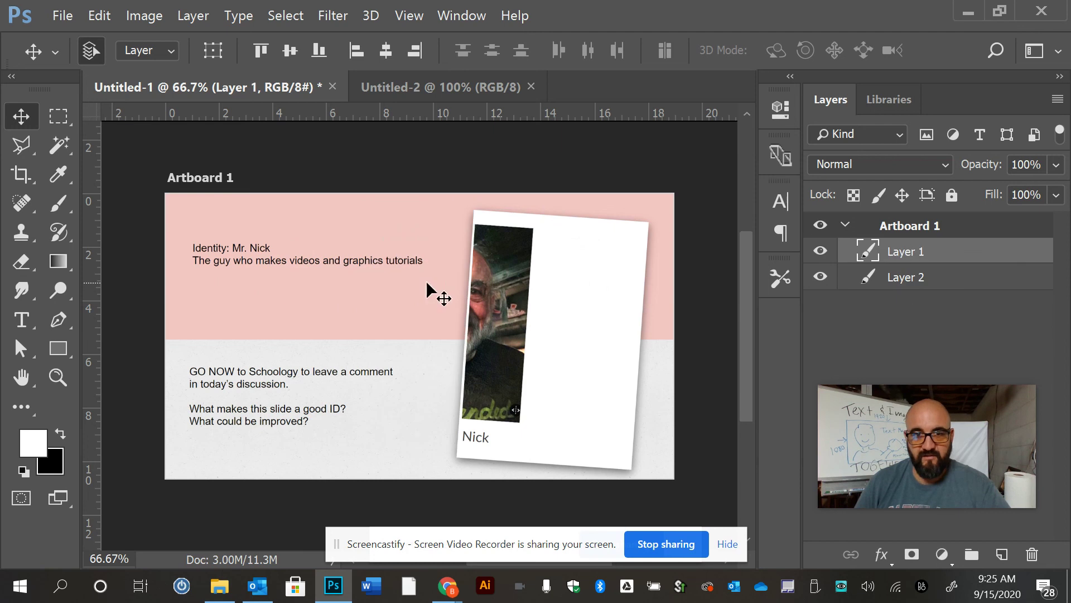
drag(486, 294, 550, 300)
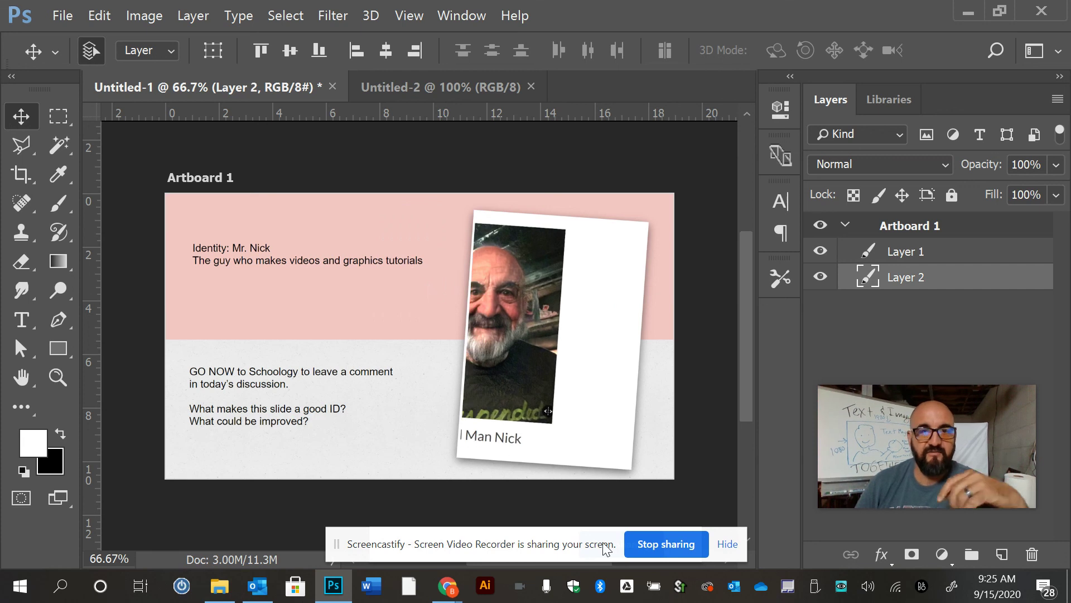